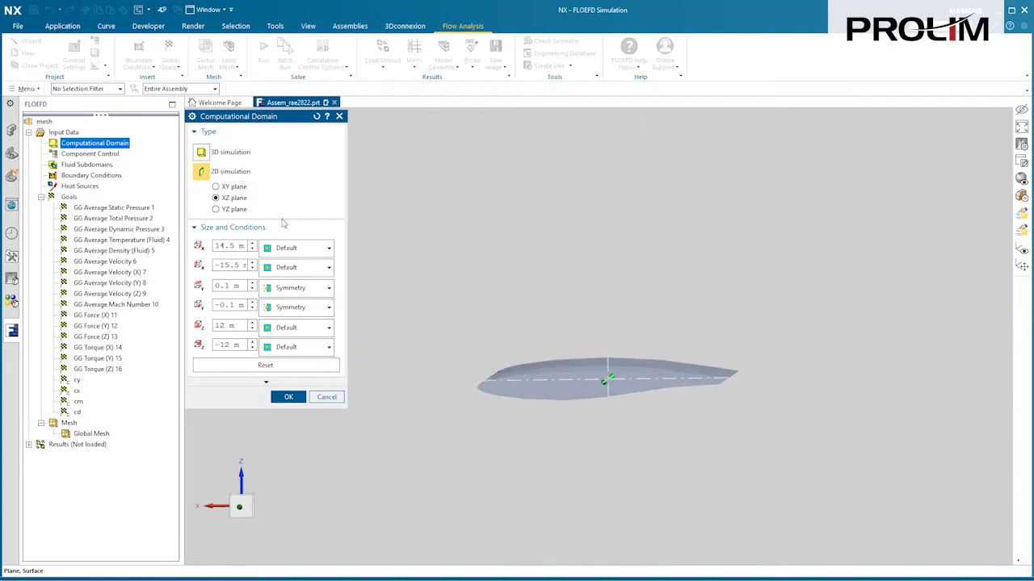
Step: Cancel the Computational Domain dialog, leaving the 2D XZ-plane settings unchanged
left_click(323, 396)
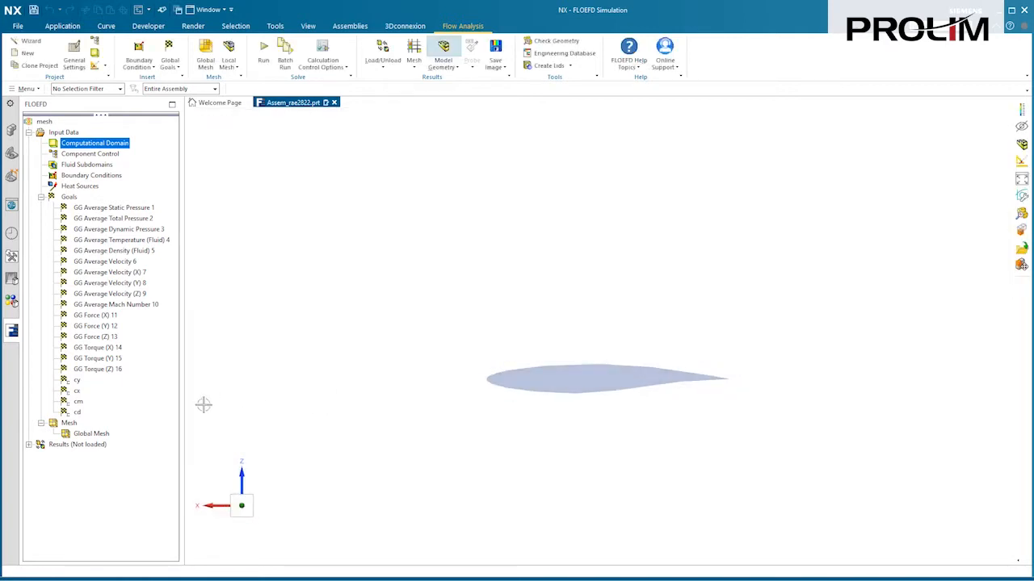
Step: Show the basic mesh grid from Global Mesh settings and preview a higher mesh level
right_click(119, 435)
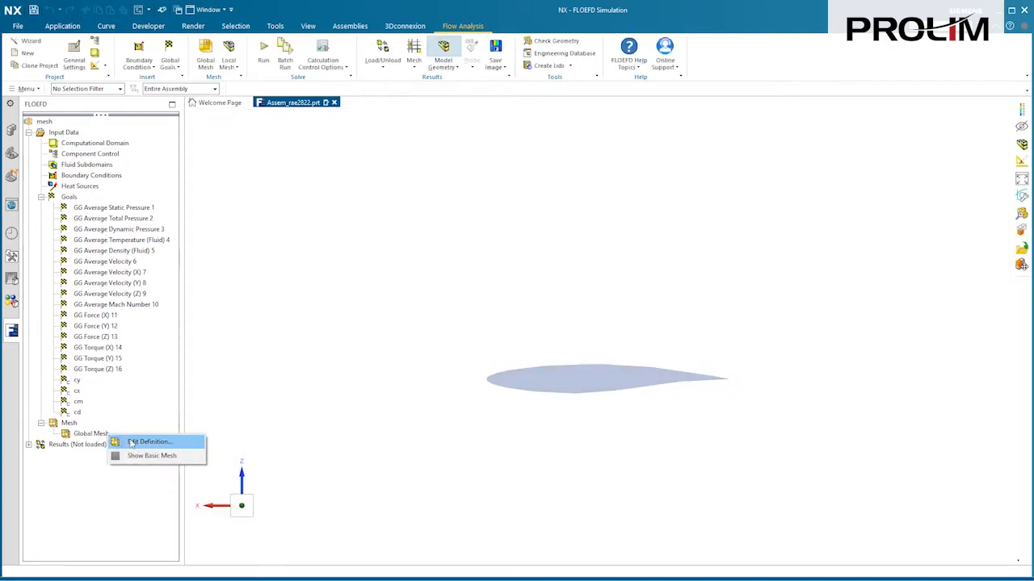
left_click(131, 443)
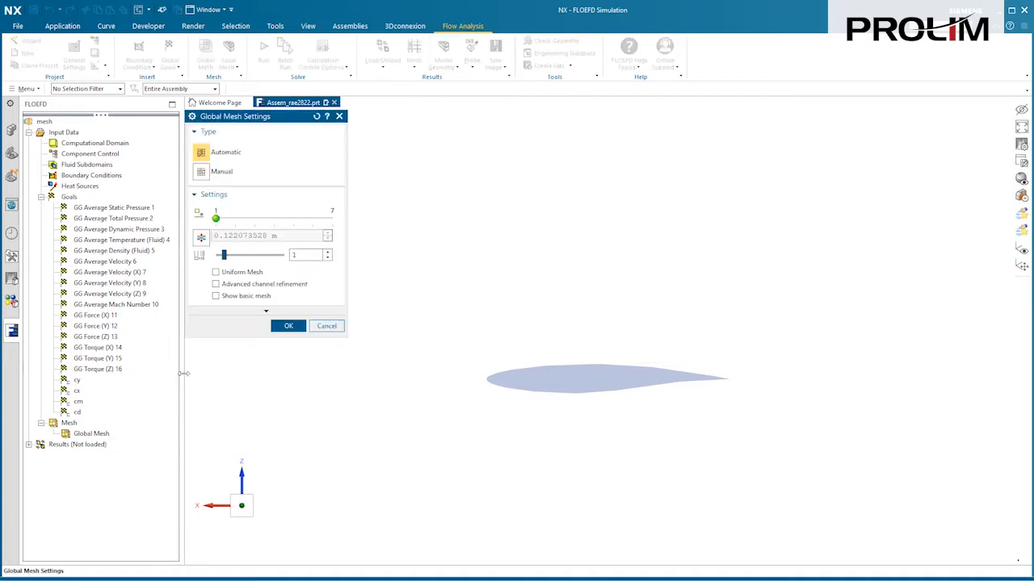
left_click(215, 296)
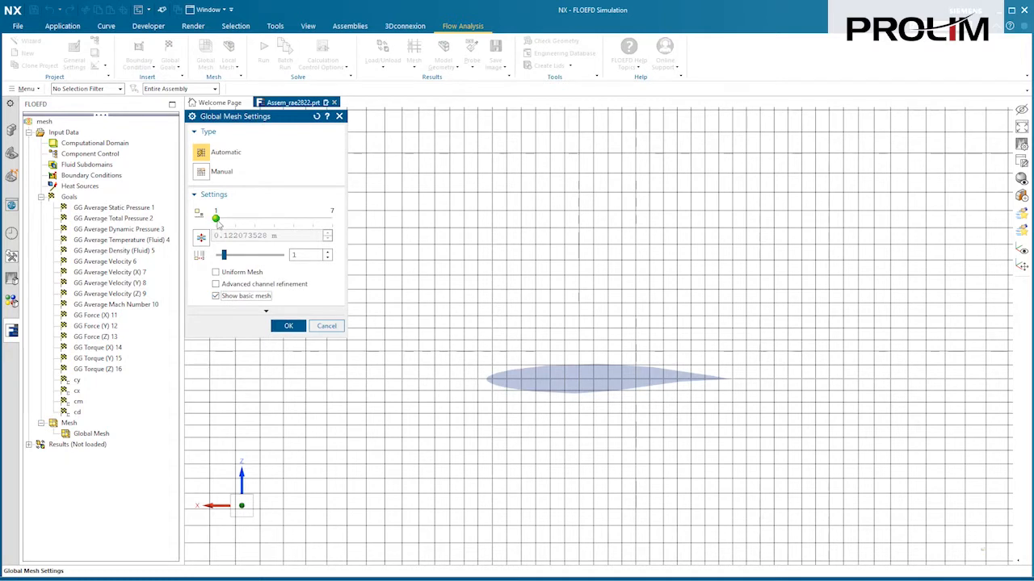
mouse_move(216, 220)
left_mouse_down()
mouse_move(331, 222)
mouse_move(223, 224)
left_mouse_up()
Step: Zoom out around the airfoil and switch the global mesh type to Manual
scroll(230, 278, "down", 3)
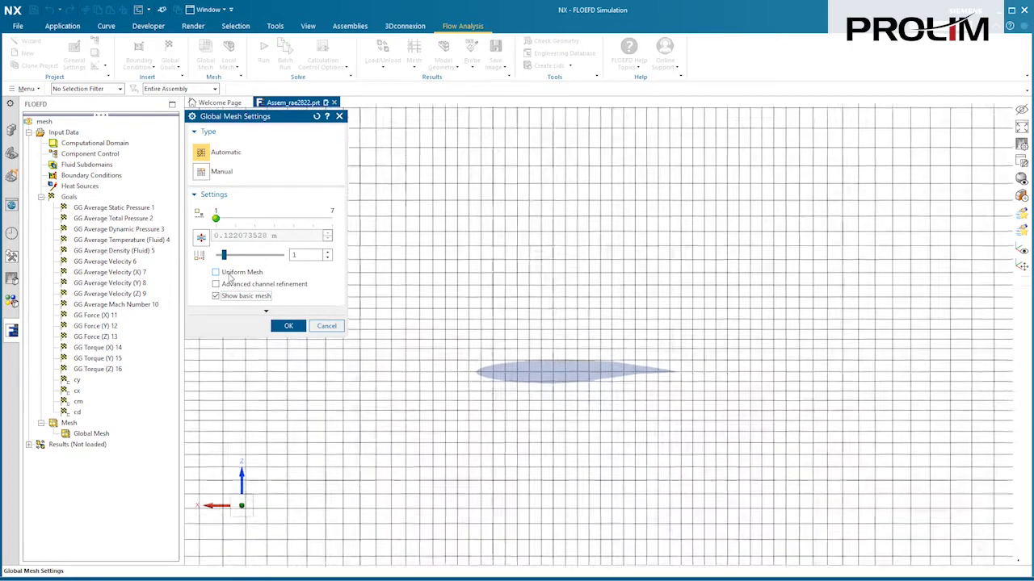
scroll(229, 278, "down", 3)
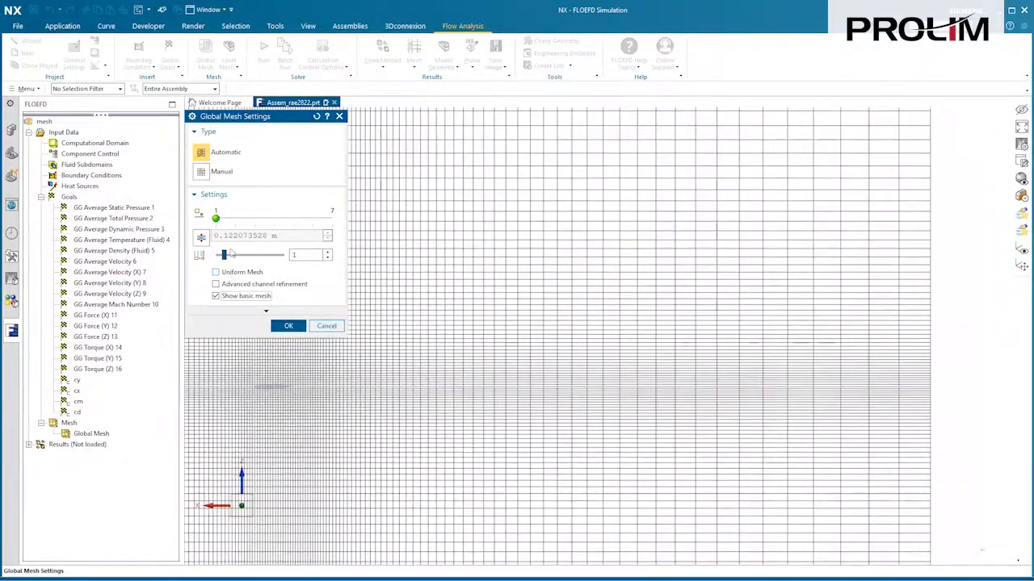
left_click(204, 176)
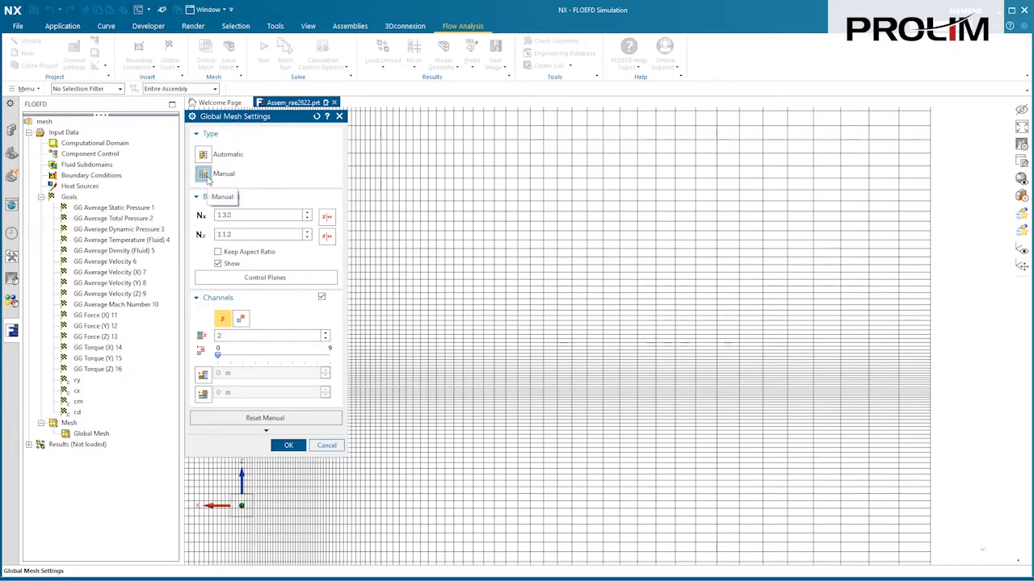
Step: Inspect the X min–X1, X1–X2 and X2–X3 control-plane ratios, then close Global Mesh Settings
left_click(304, 280)
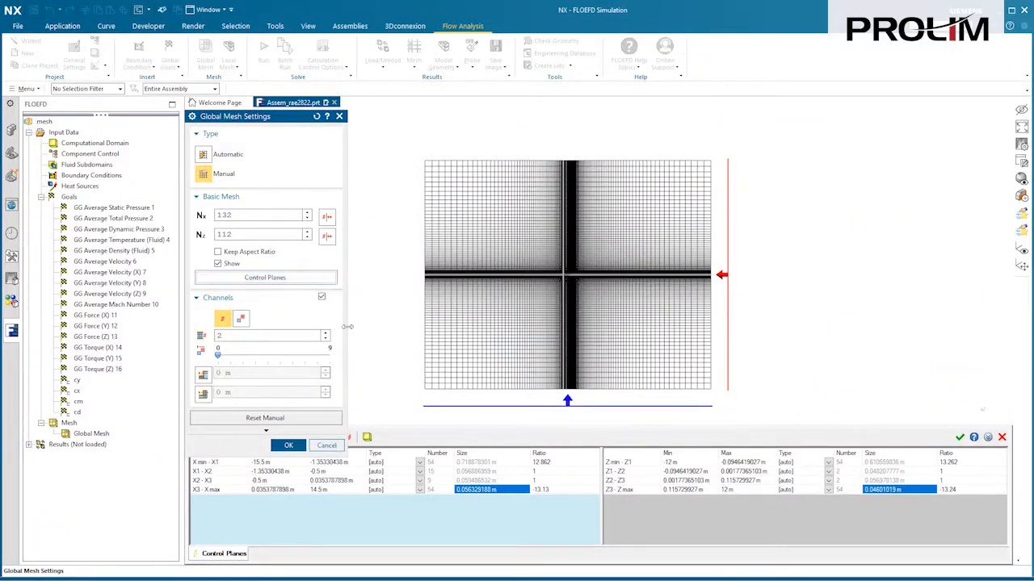
left_click(540, 463)
left_click(540, 473)
left_click(541, 482)
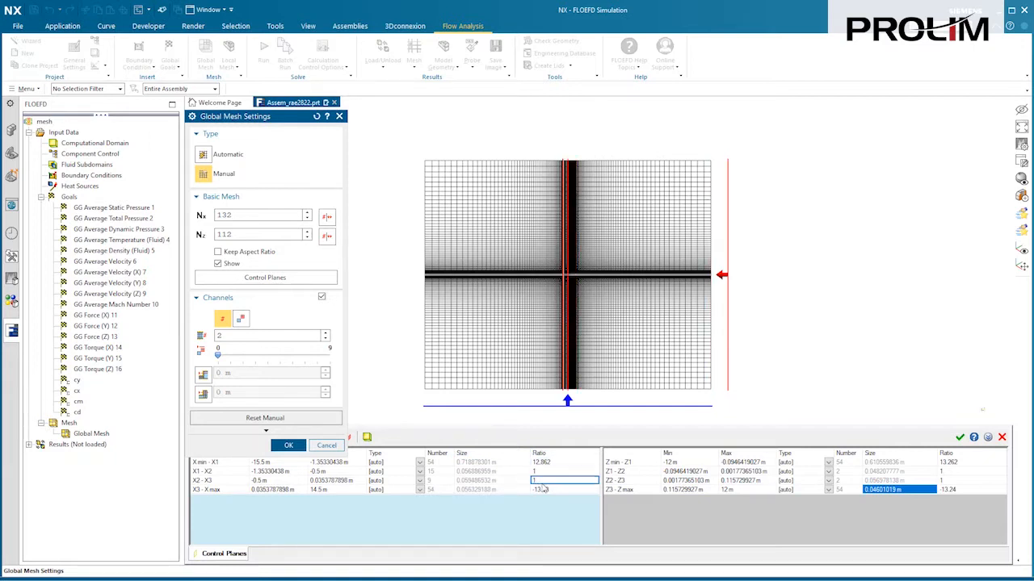
left_click(327, 445)
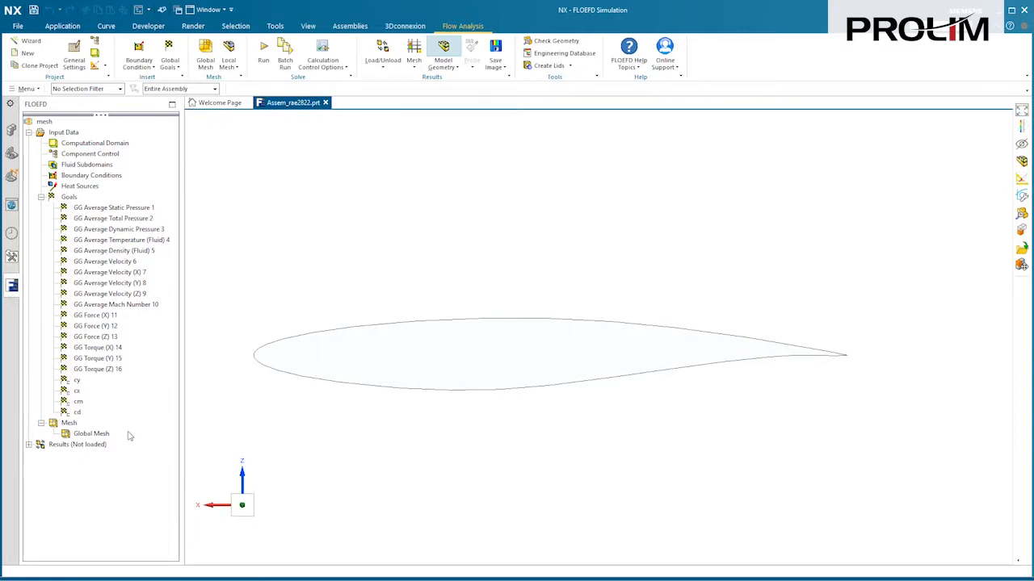
Step: Insert a local mesh and select the lower and upper airfoil faces
right_click(79, 425)
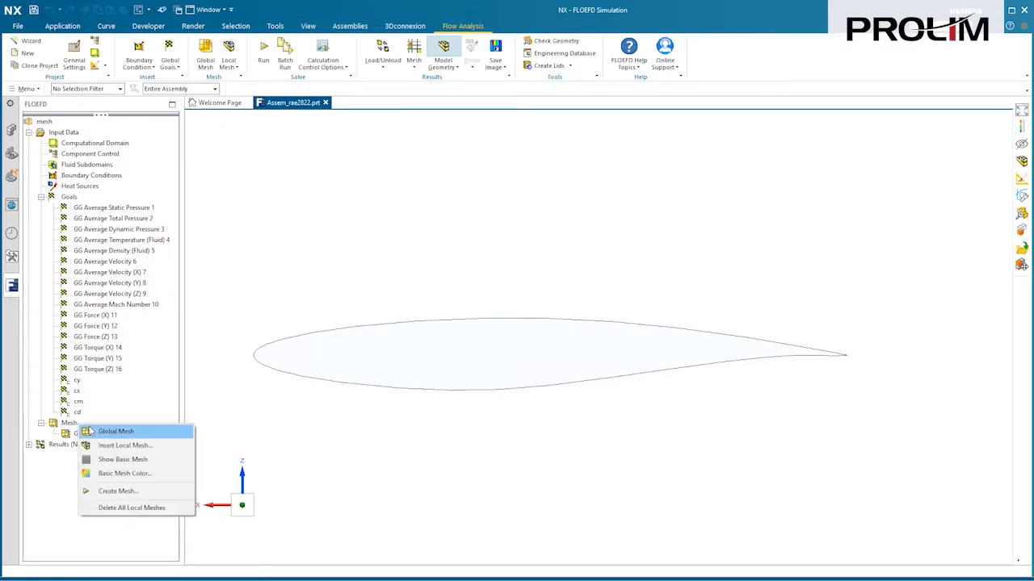
left_click(124, 447)
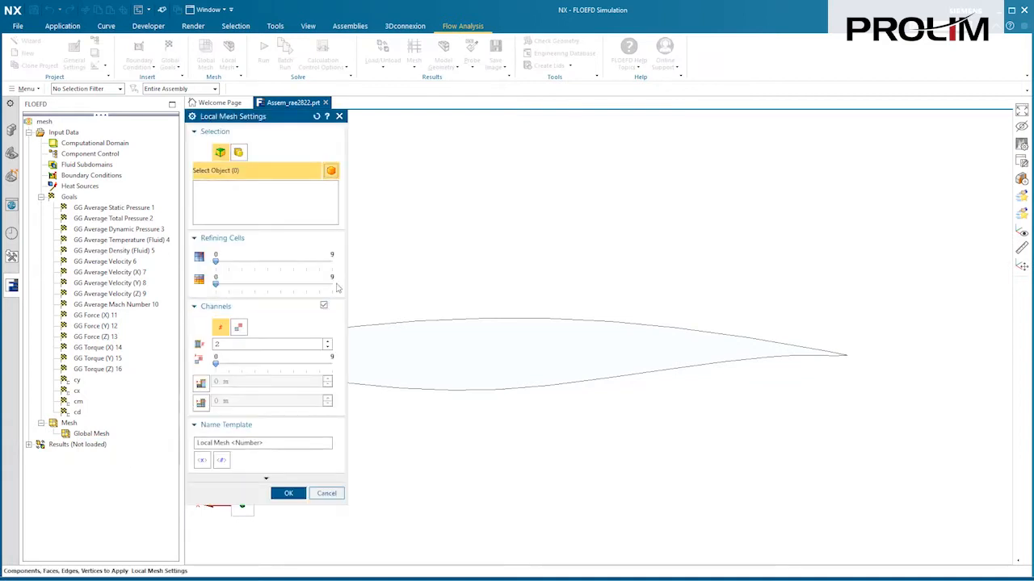
middle_click_drag(383, 260, 411, 373, "shift")
left_click(411, 373)
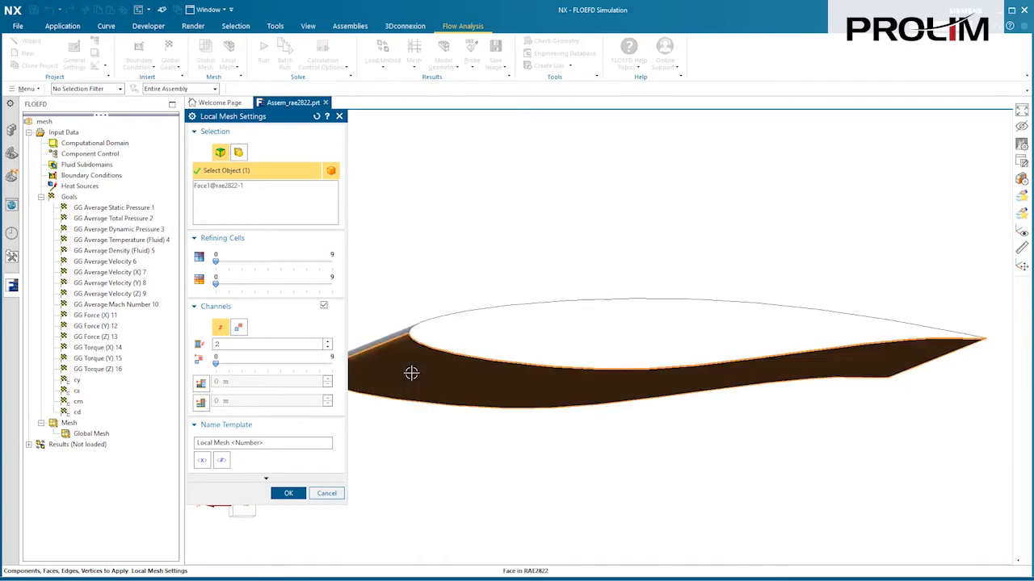
middle_click_drag(423, 293, 445, 319)
left_click(446, 320)
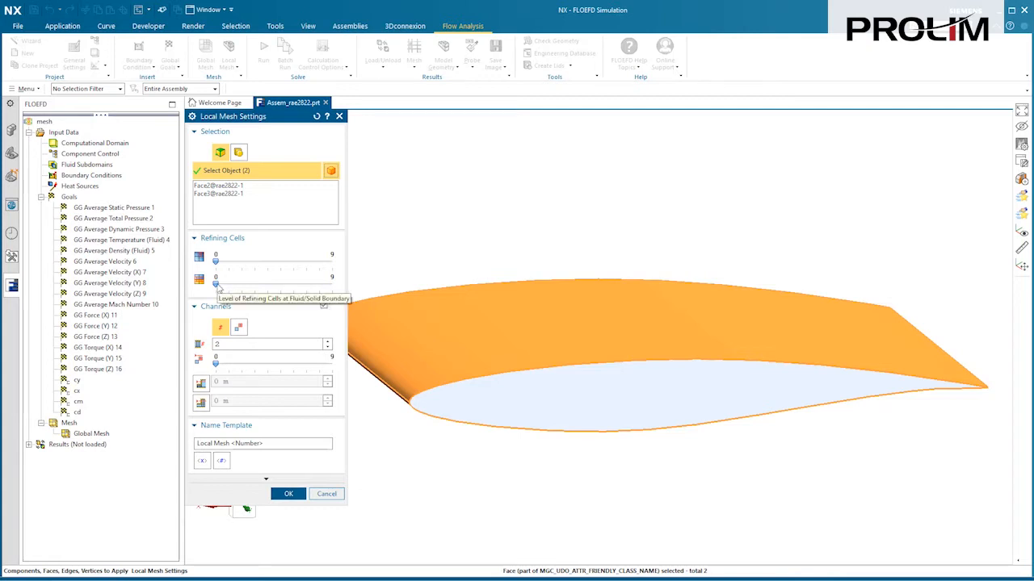
Step: Set fluid/solid refinement to level 4, disable channel refinement and enable equidistant refinement
left_click_drag(217, 284, 265, 285)
left_click(323, 306)
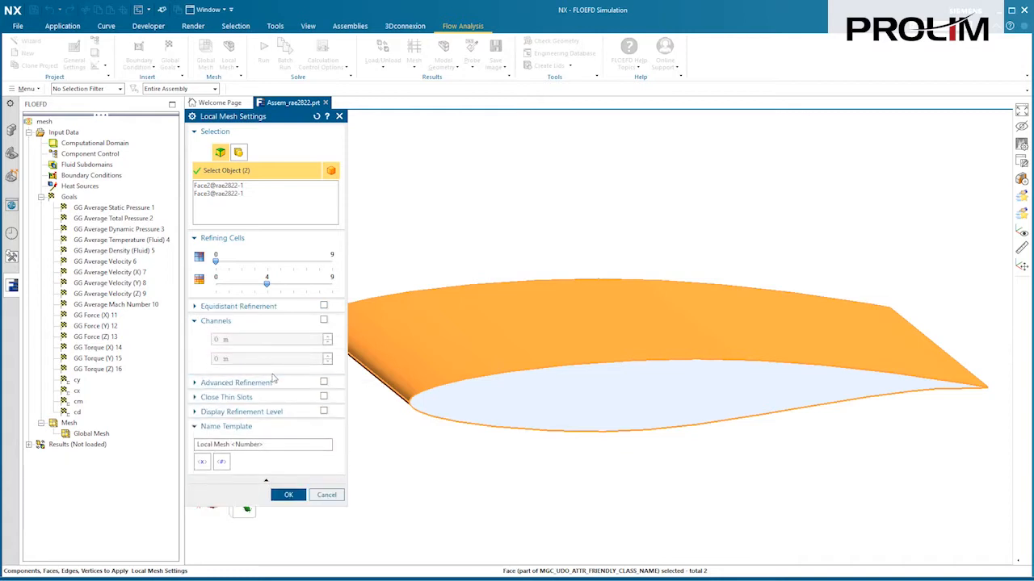
left_click(324, 307)
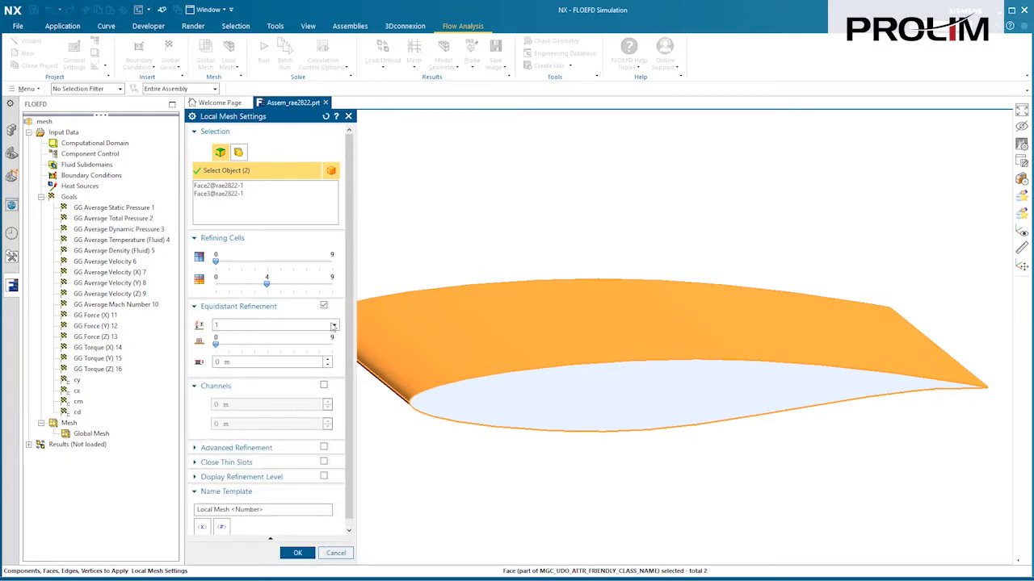
Step: Use two equidistant shells with maximum level 2 and a 0.2 m offset distance
left_click(333, 325)
left_click(289, 347)
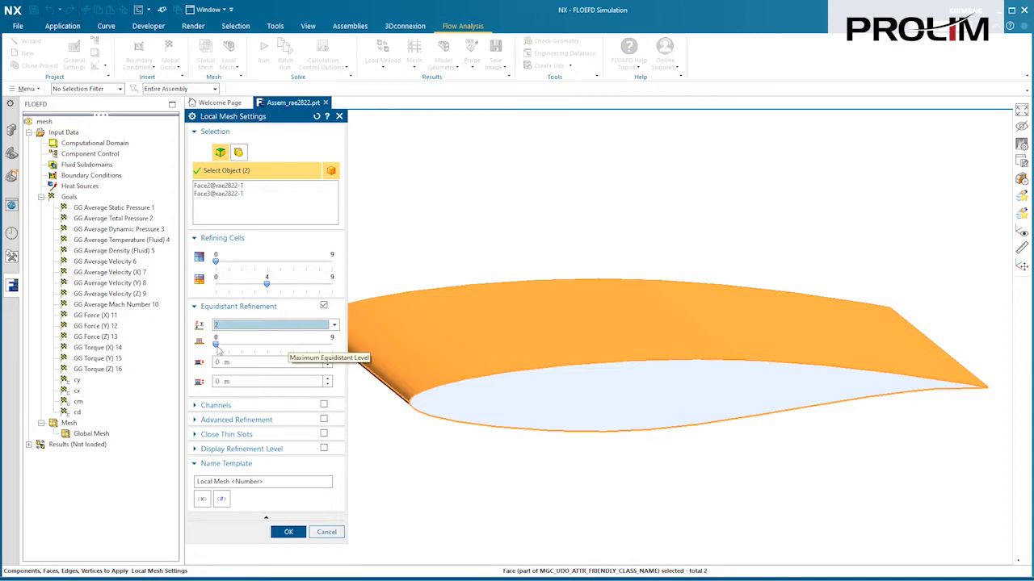
left_click_drag(223, 347, 236, 348)
left_click(243, 363)
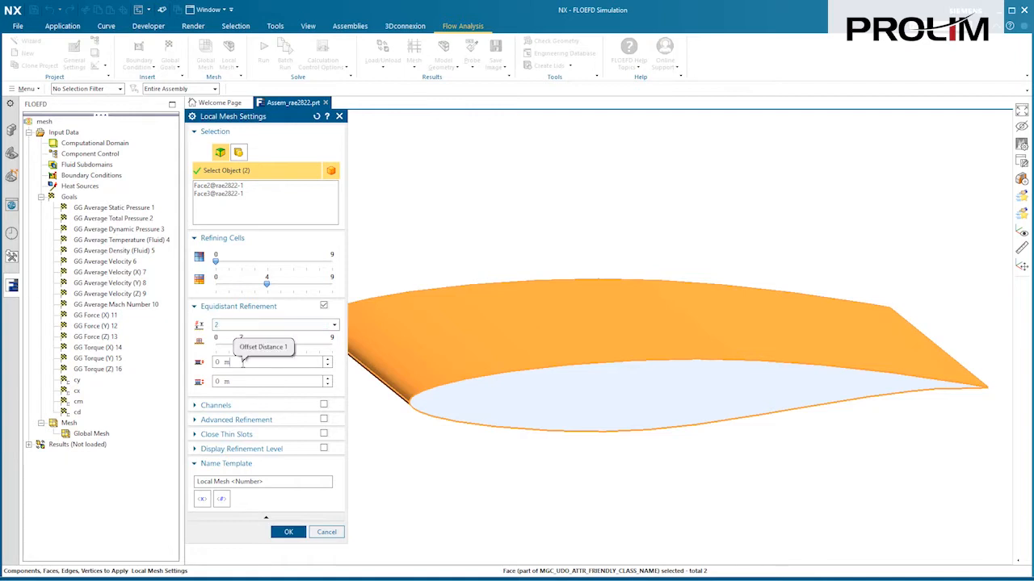
left_click_drag(227, 362, 211, 363)
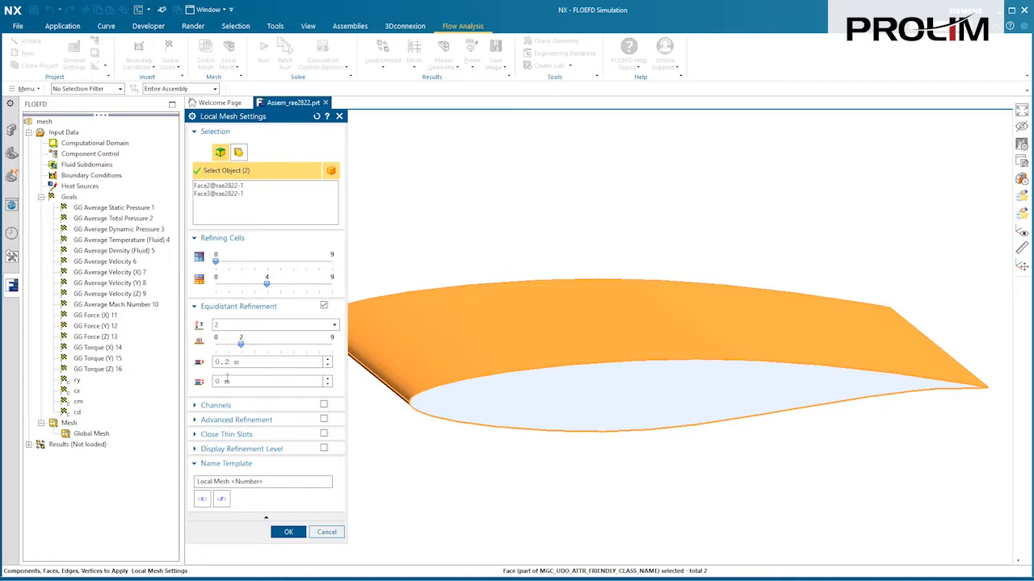
left_click_drag(227, 381, 213, 381)
type("0.")
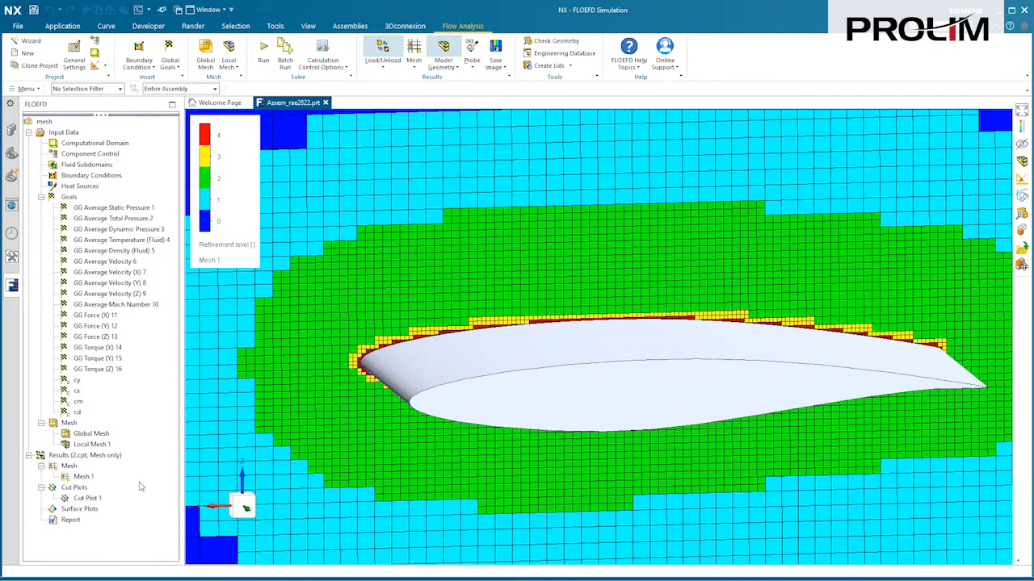
scroll(141, 486, "down", 2)
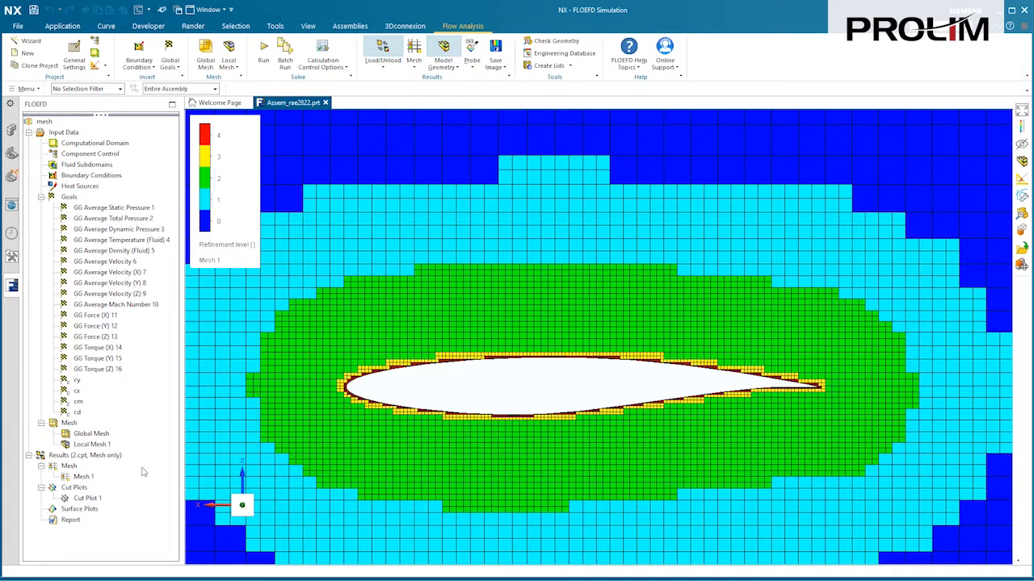
Step: Review the Global Domain level choices in the Calculation Control Options refinement settings
right_click(64, 132)
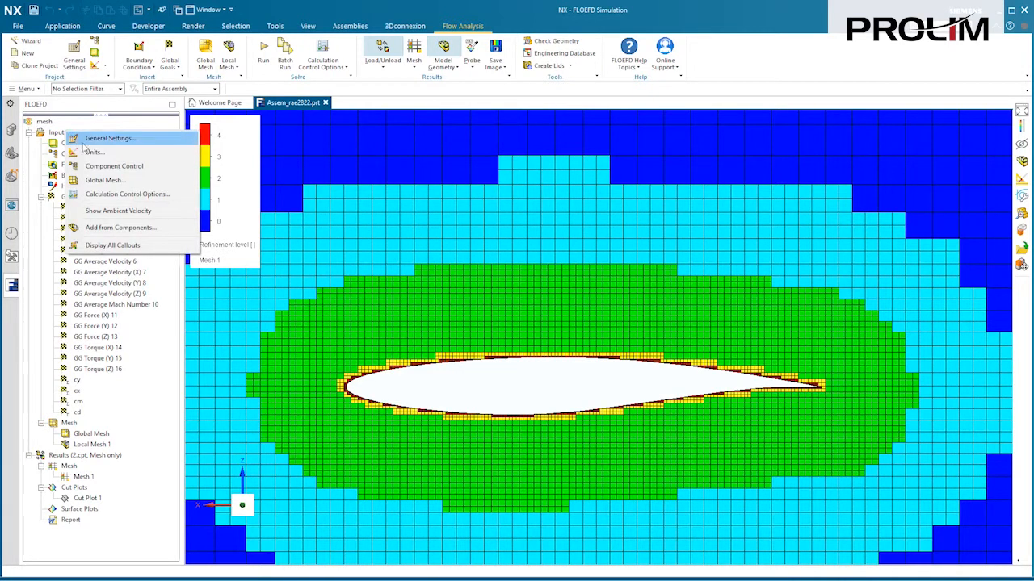
left_click(130, 194)
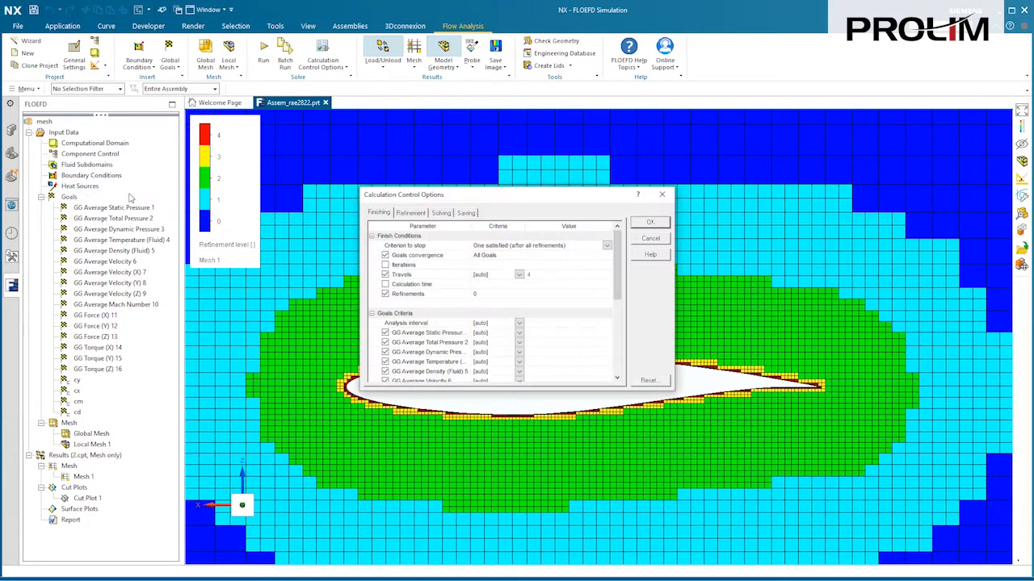
left_click(410, 212)
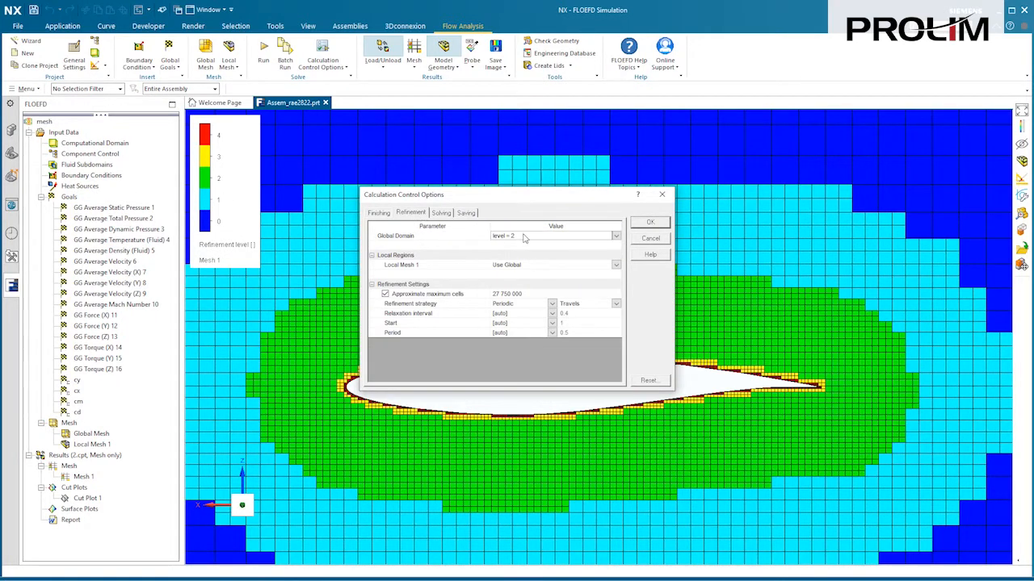
left_click(615, 237)
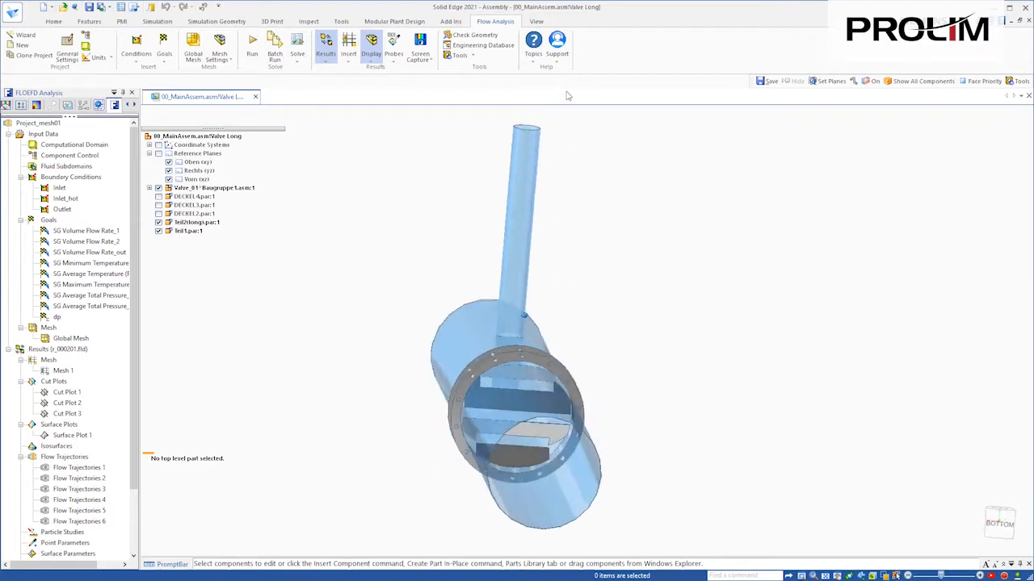
Step: Turn assembly clipping on and back off, then rotate the full valve pipe
left_click(538, 22)
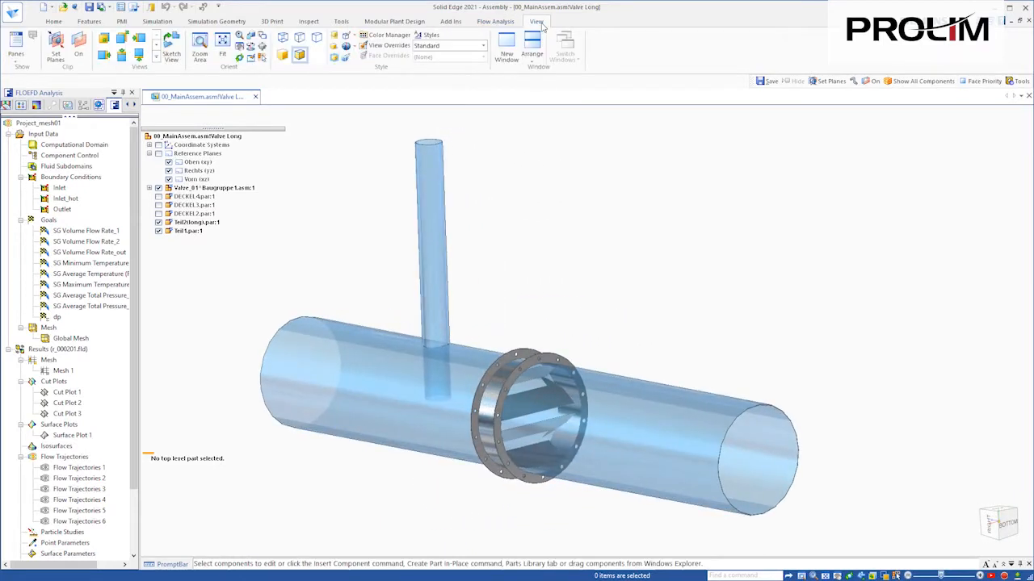
left_click(80, 47)
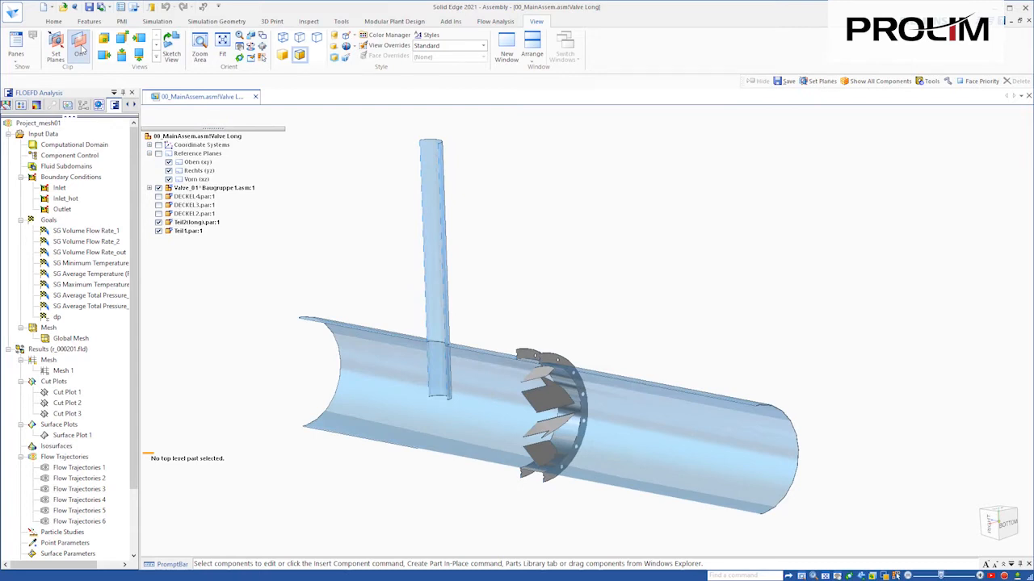
left_click(80, 47)
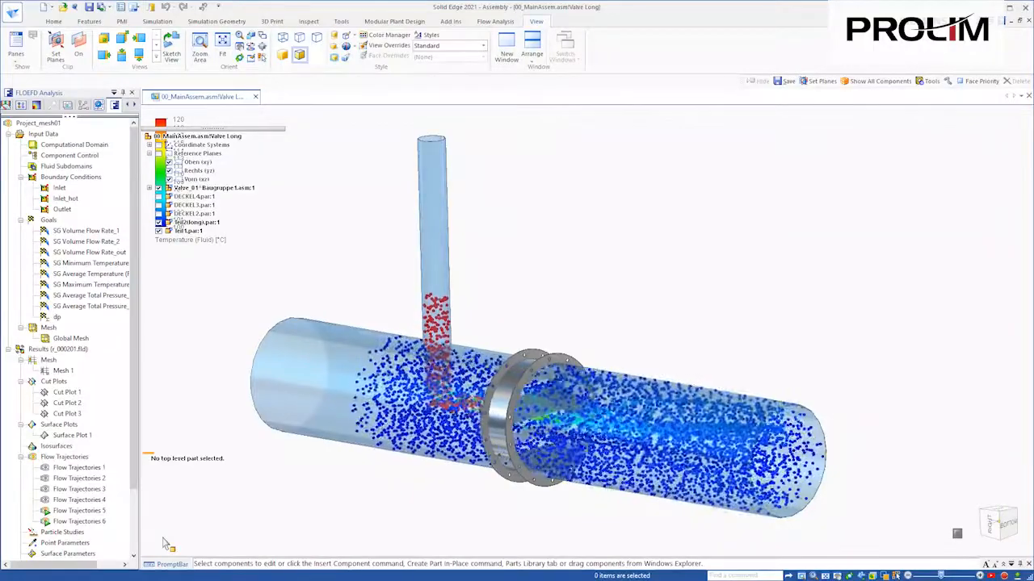
middle_click_drag(537, 321, 536, 187)
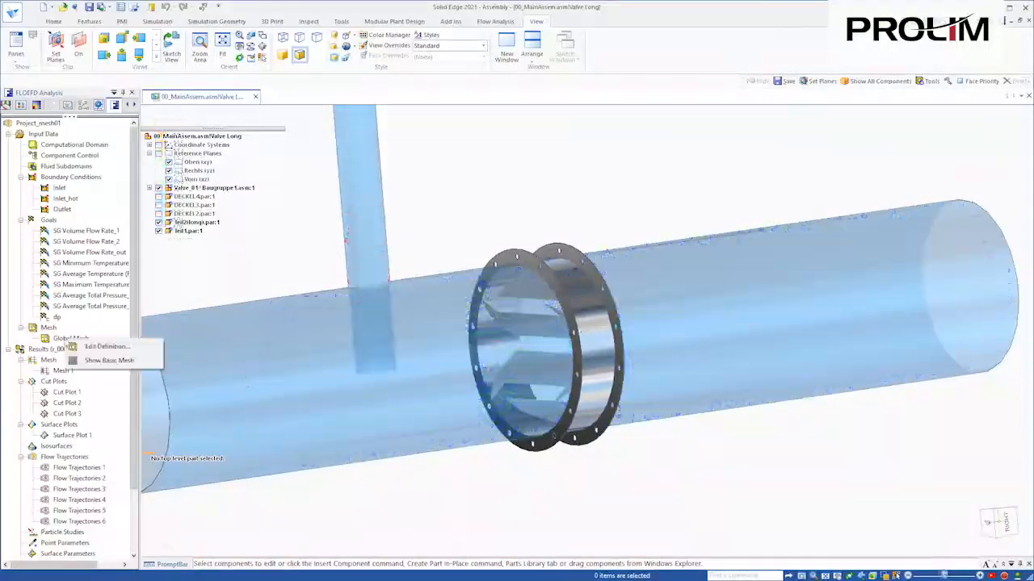
double_click(78, 343)
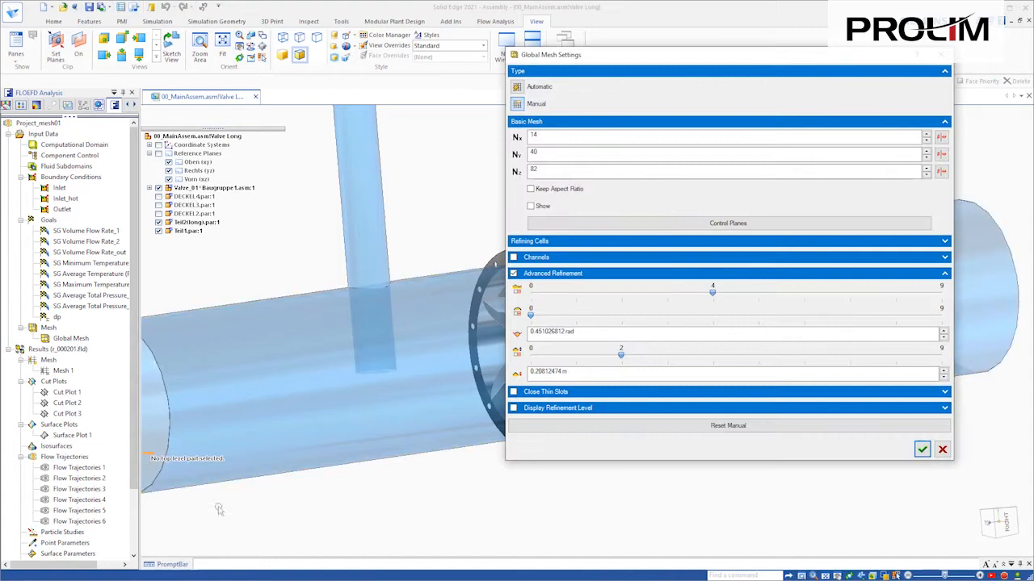
left_click_drag(680, 57, 759, 59)
left_click(620, 208)
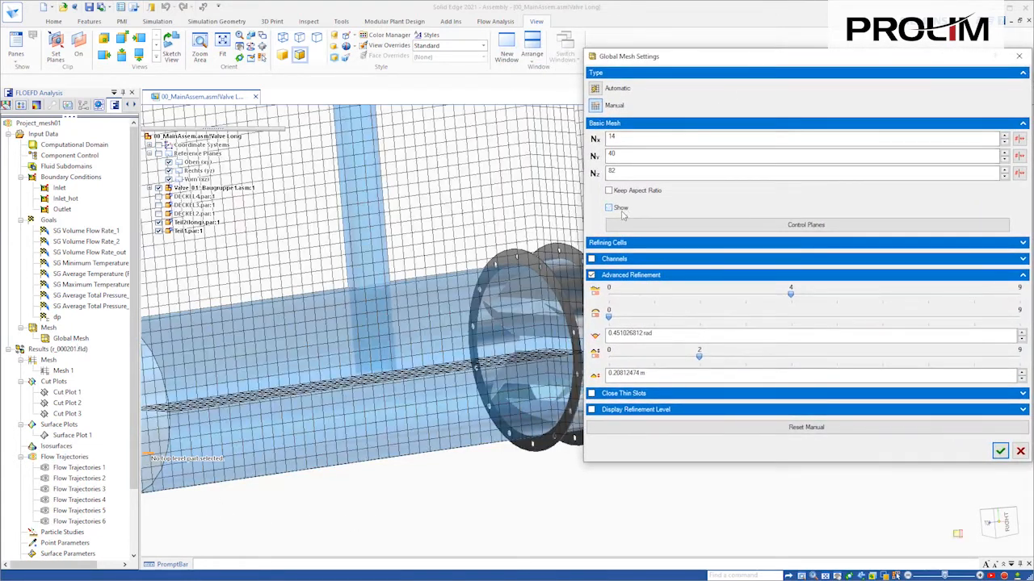
left_click(620, 210)
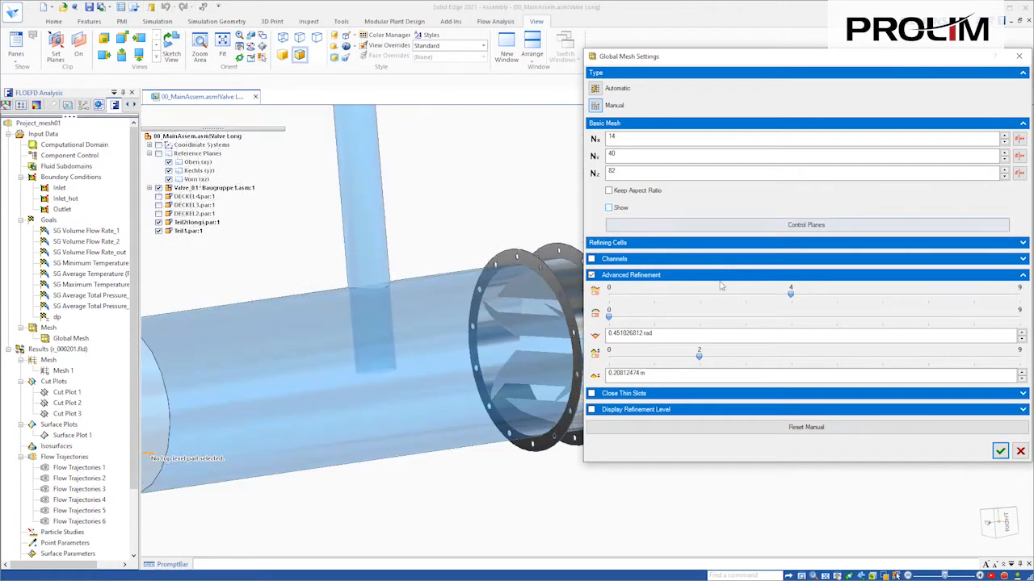
left_click(1019, 450)
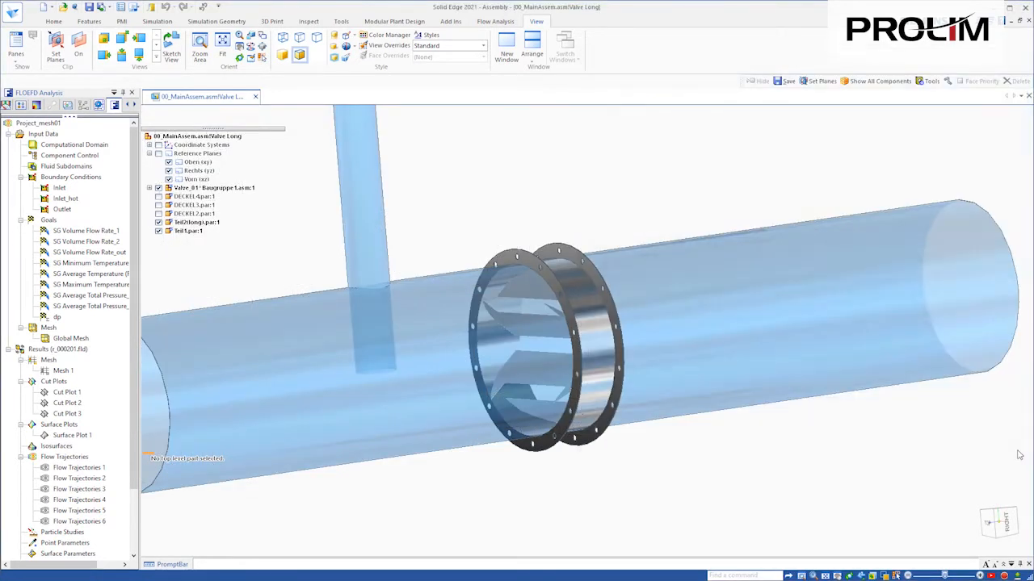
Step: Check the level 3 tabular refinement in Calculation Control Options, then close it
right_click(56, 137)
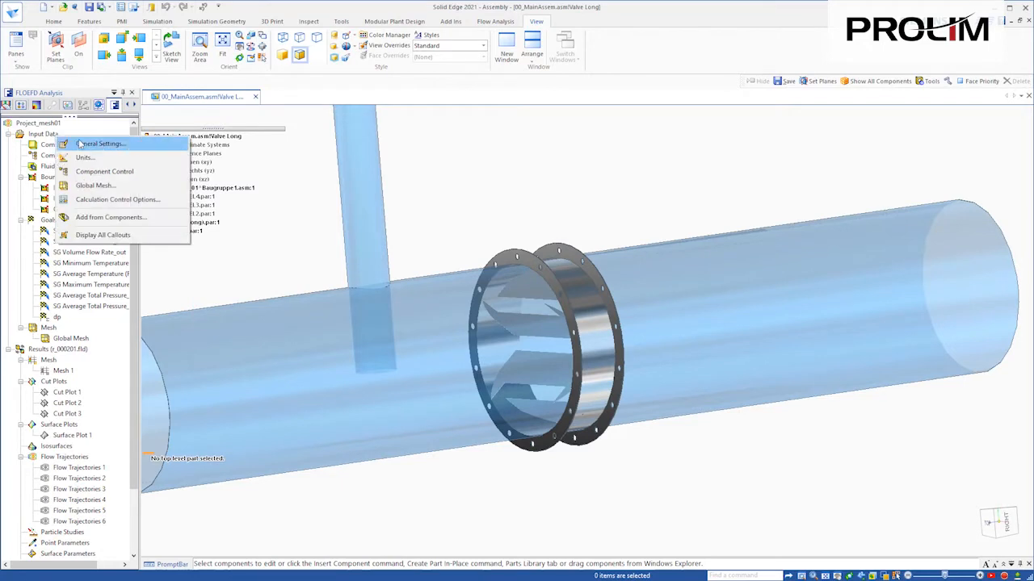
left_click(105, 202)
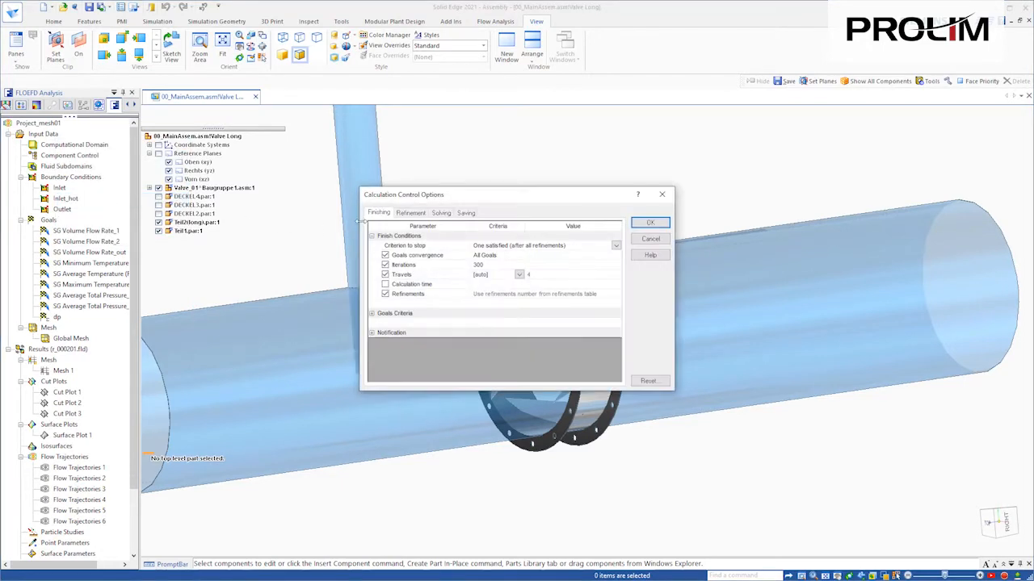
left_click(409, 213)
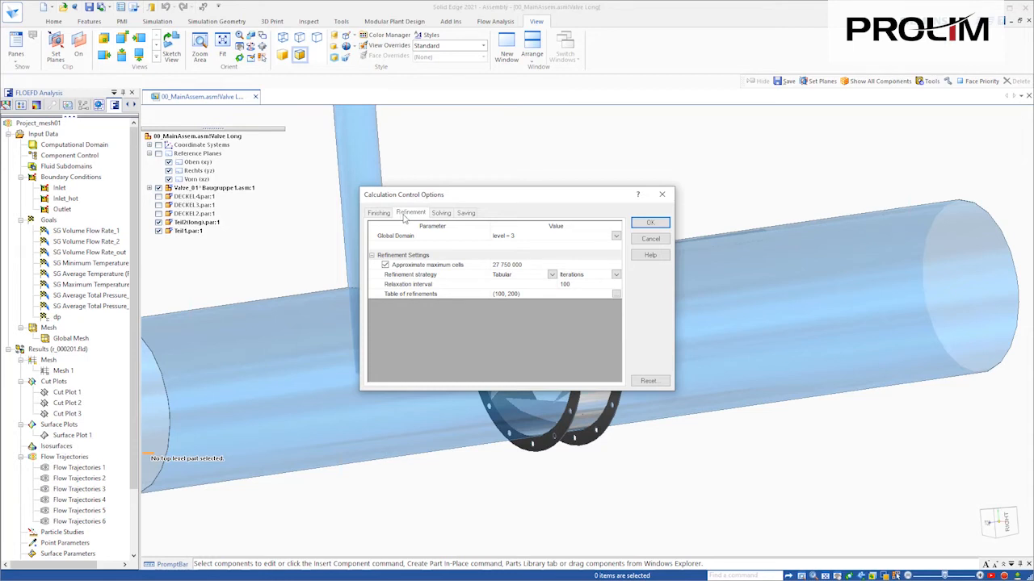
left_click(650, 222)
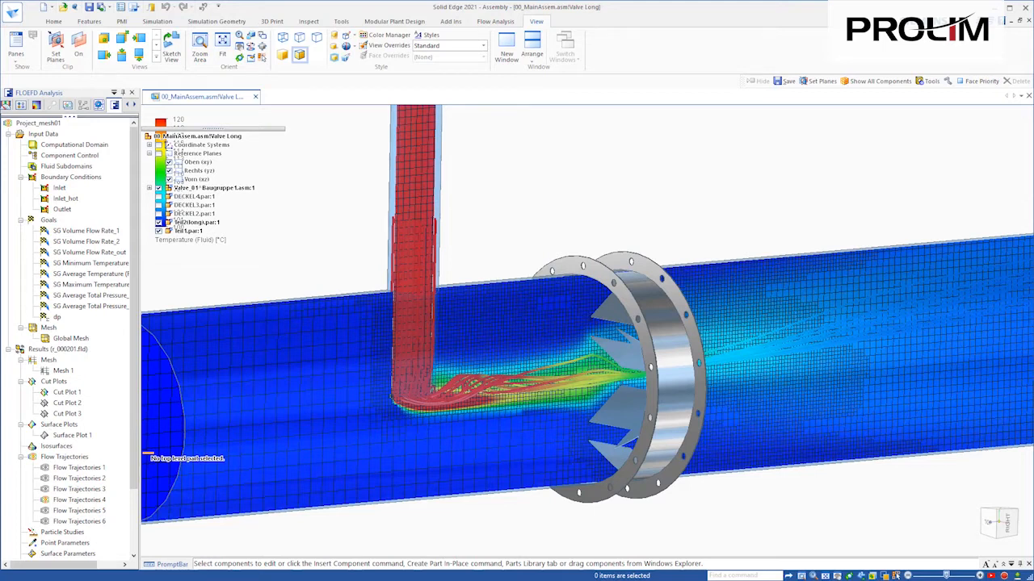
Step: Display horizontal Cut Plot 2, then drag Cut Plot 3's plane along the pipe and deselect it
right_click(71, 404)
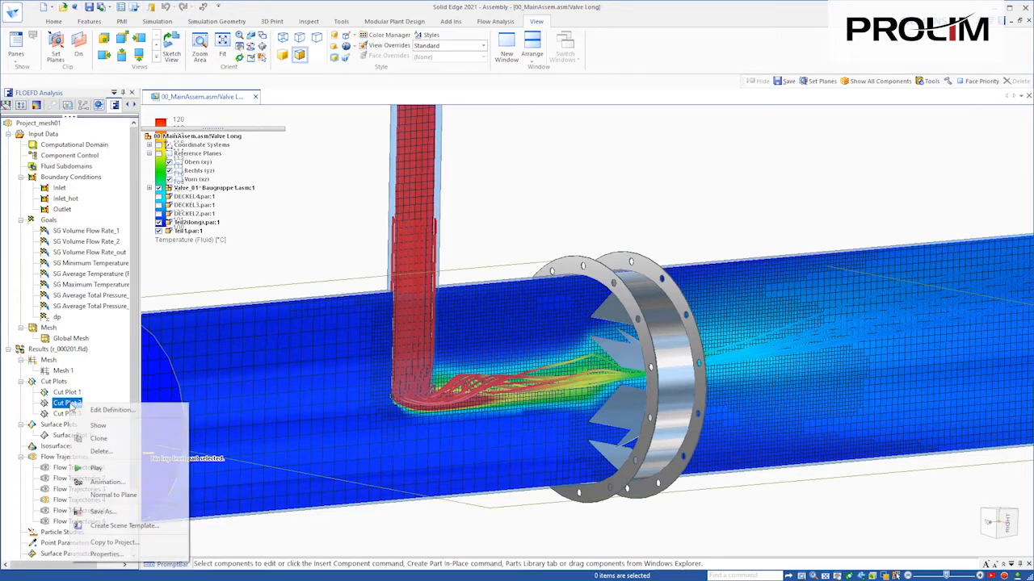
left_click(97, 426)
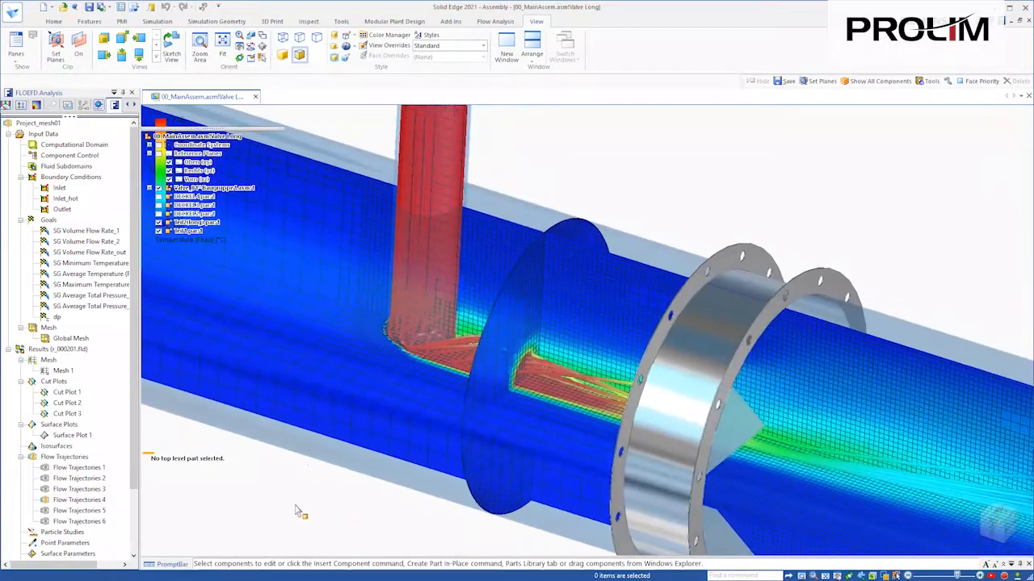
left_click(68, 414)
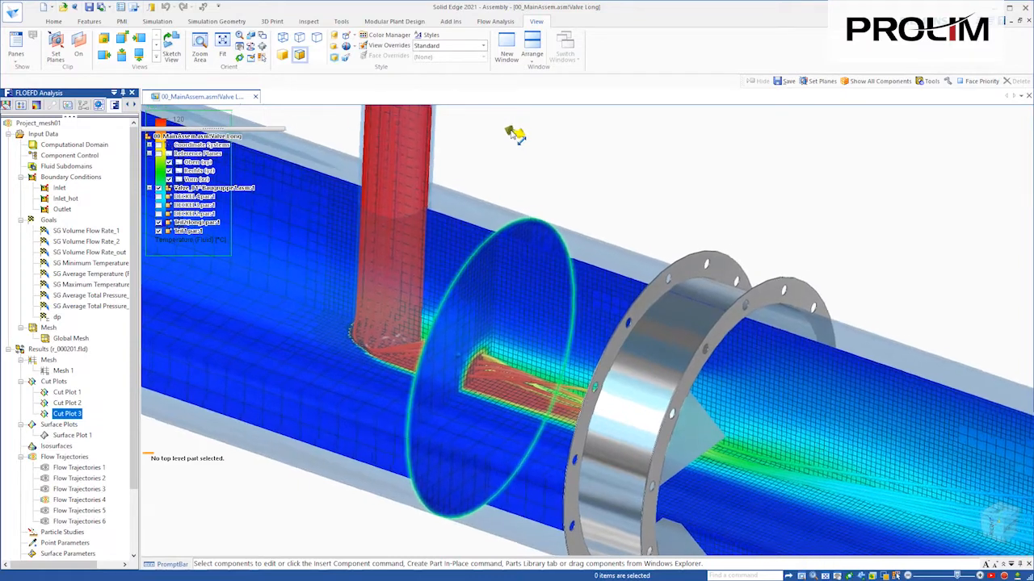
left_click_drag(510, 132, 579, 186)
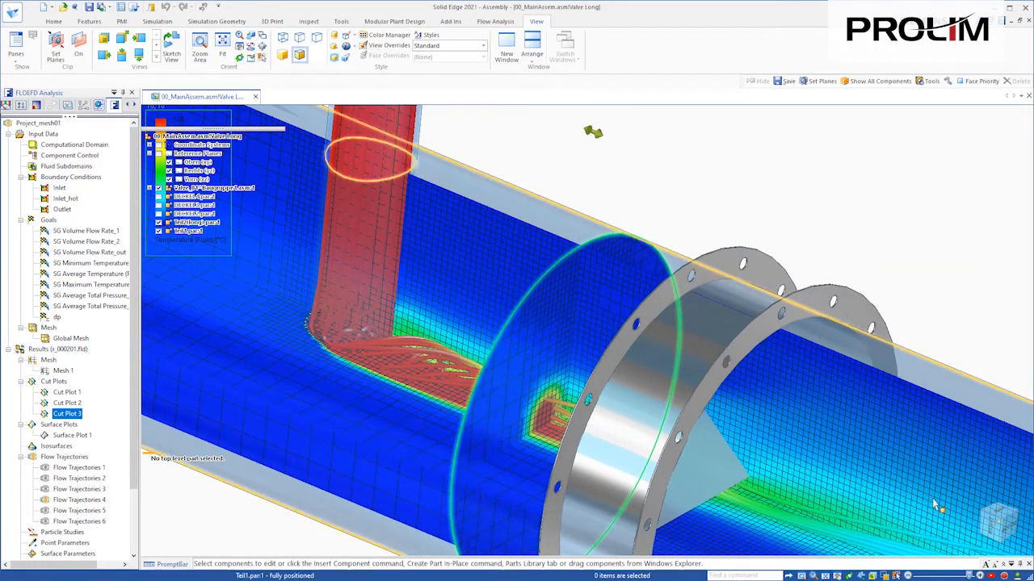
left_click(884, 191)
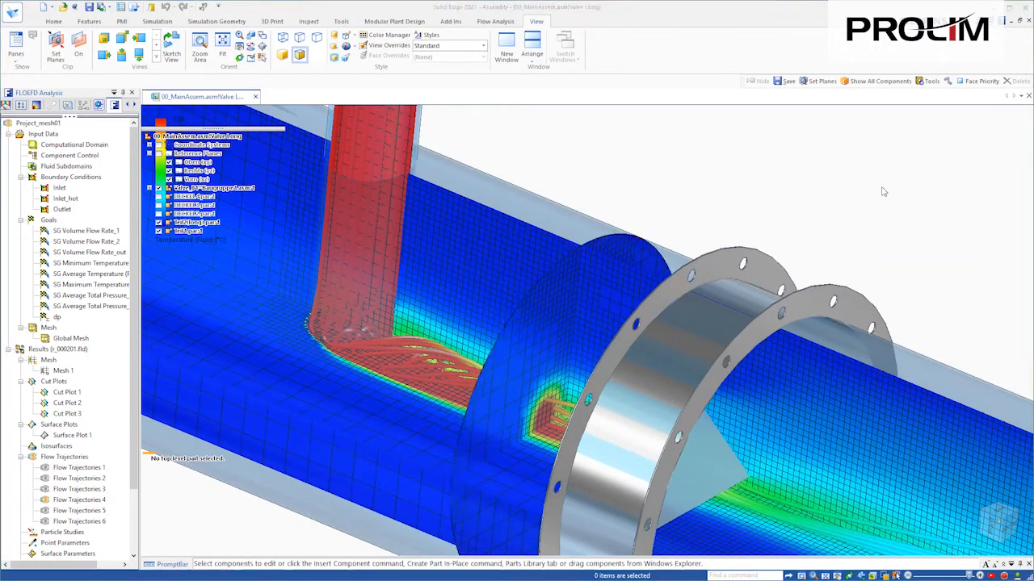